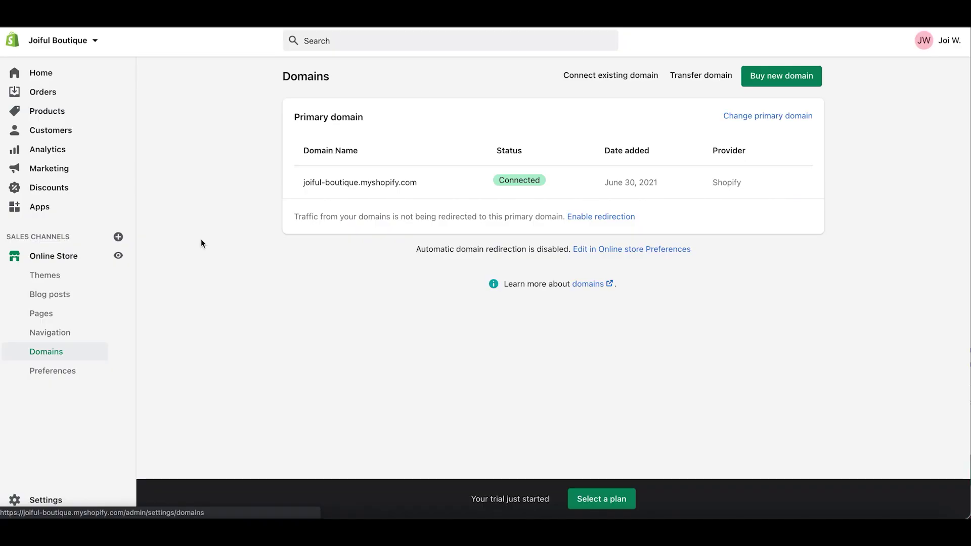
# - Search for the domain joifulboutique.com to compare yearly prices across extensions
pyautogui.click(765, 85)
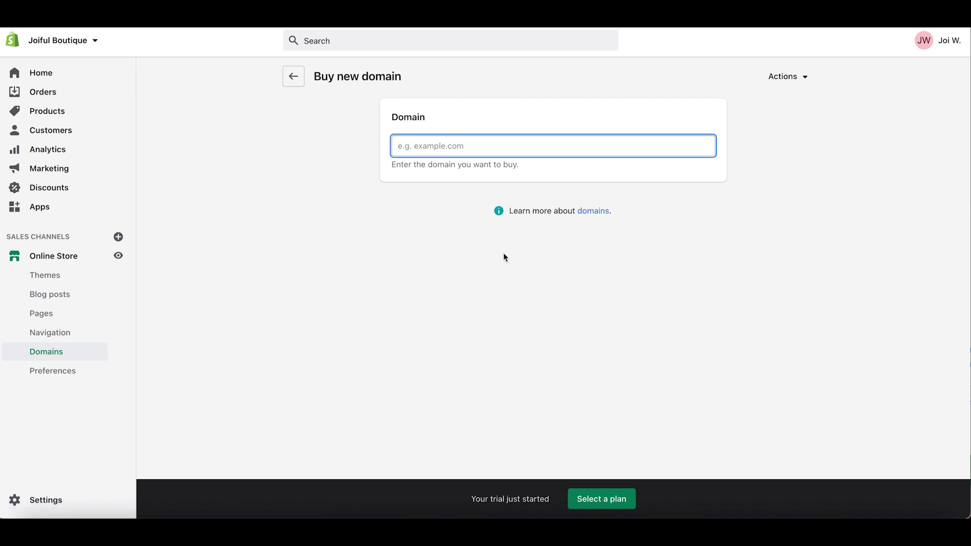
pyautogui.write('jo')
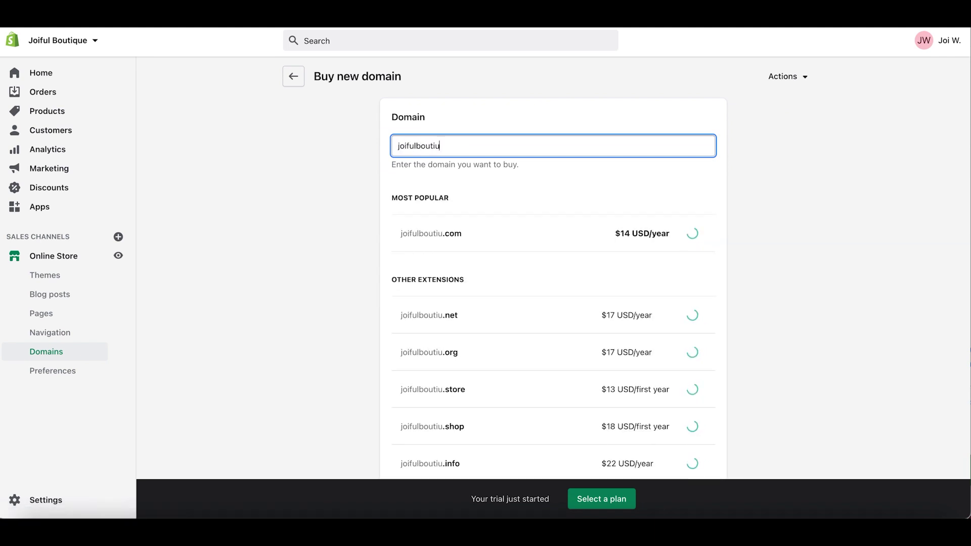
pyautogui.write('ifulboutique.com')
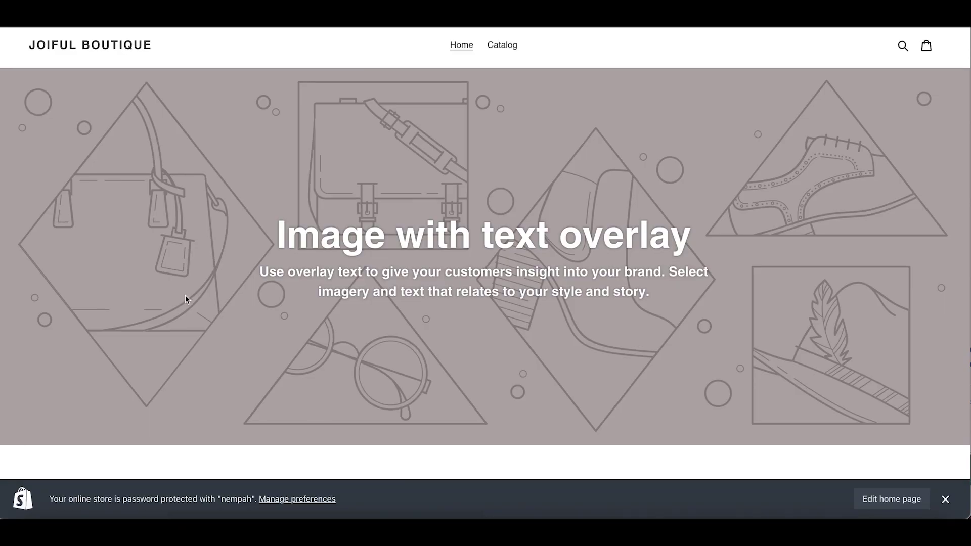
# - Scroll through the default-themed storefront preview, then close it to return to admin Home
pyautogui.scroll(-5, 186, 299)
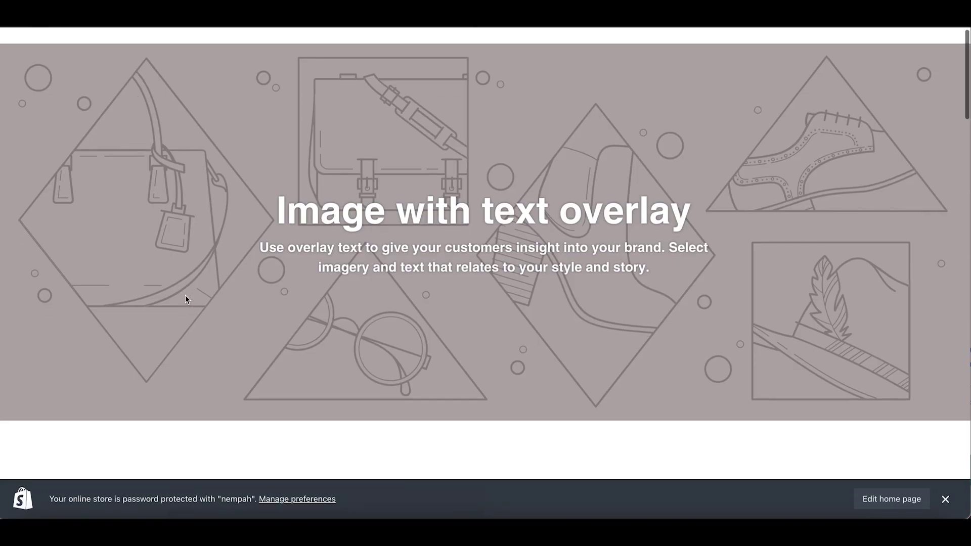
pyautogui.scroll(-12, 186, 299)
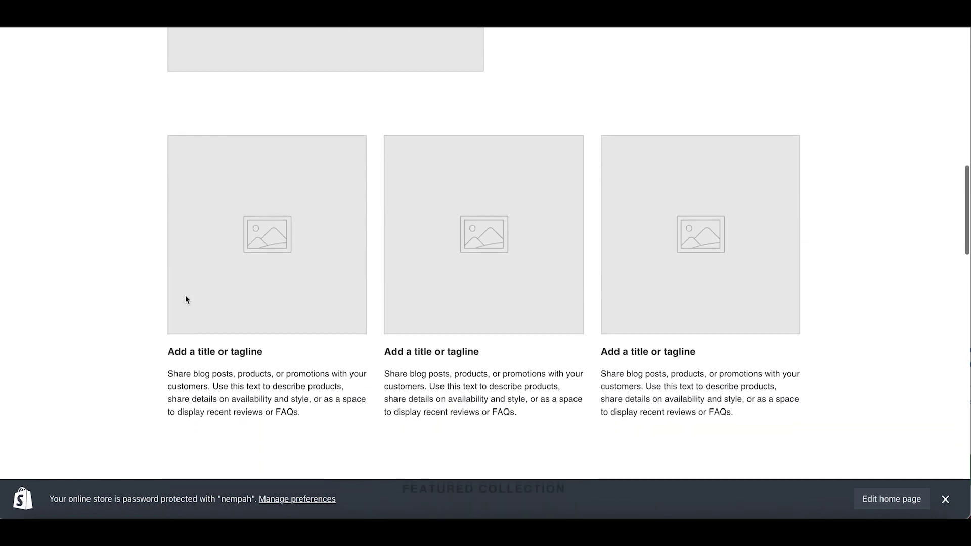
pyautogui.scroll(-15, 186, 299)
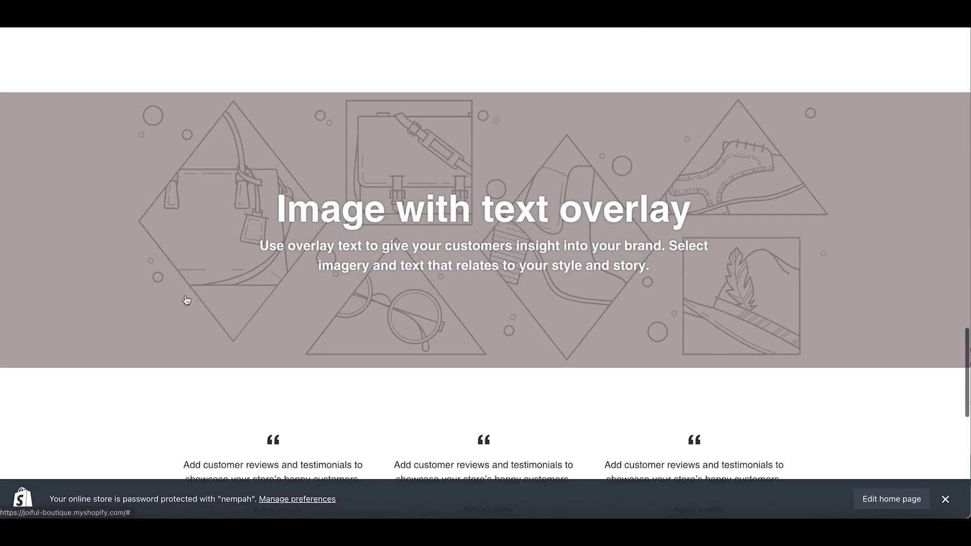
pyautogui.scroll(-5, 186, 300)
pyautogui.scroll(20, 185, 299)
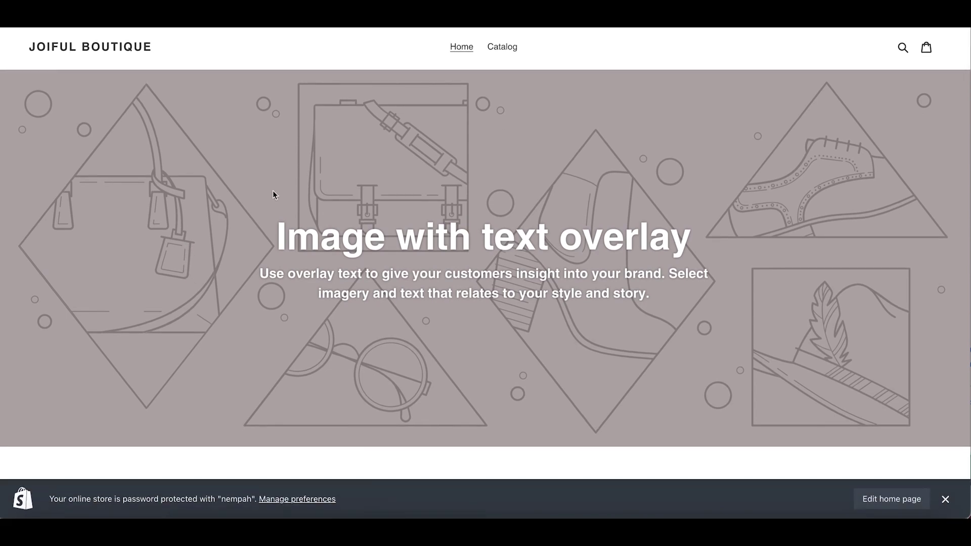
pyautogui.hotkey('ctrl', 'w')
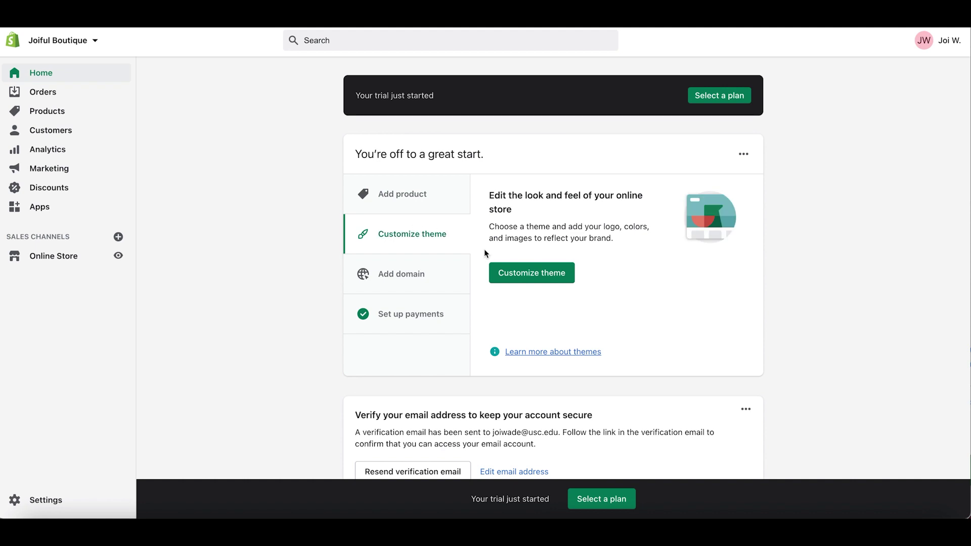
# - Go from theme settings into the Theme Store and scroll past Minimal, Boundless, Envy and District
pyautogui.click(515, 276)
pyautogui.click(735, 383)
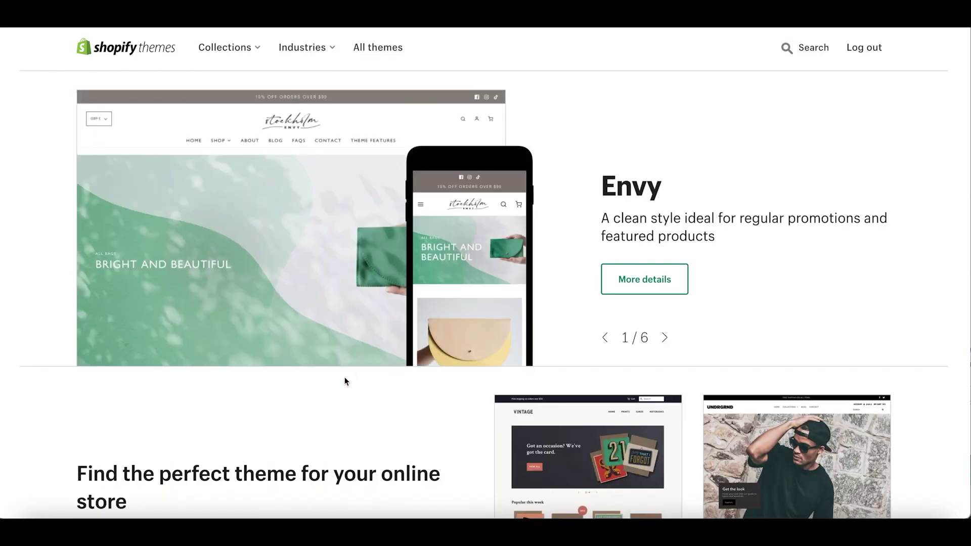
pyautogui.scroll(-9, 344, 380)
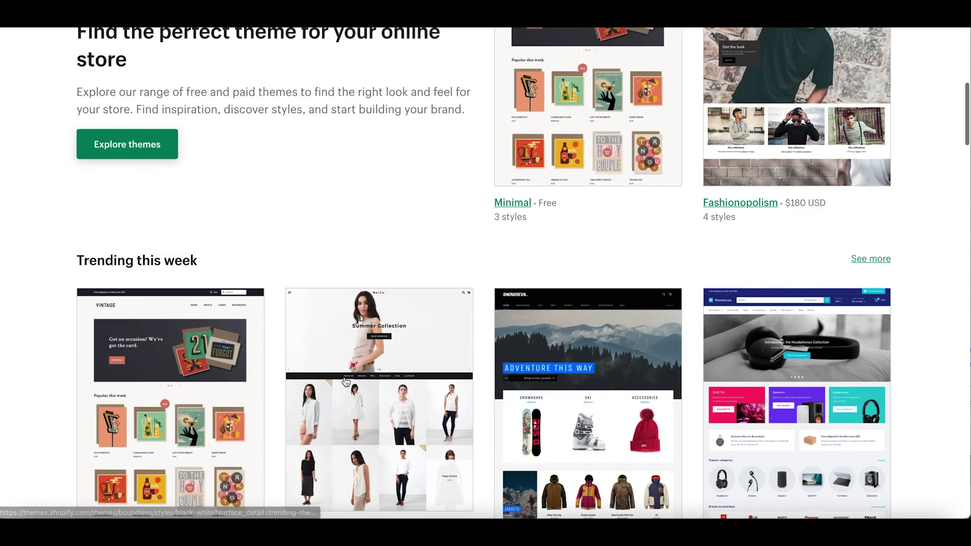
pyautogui.scroll(-3, 345, 381)
pyautogui.scroll(-3, 377, 405)
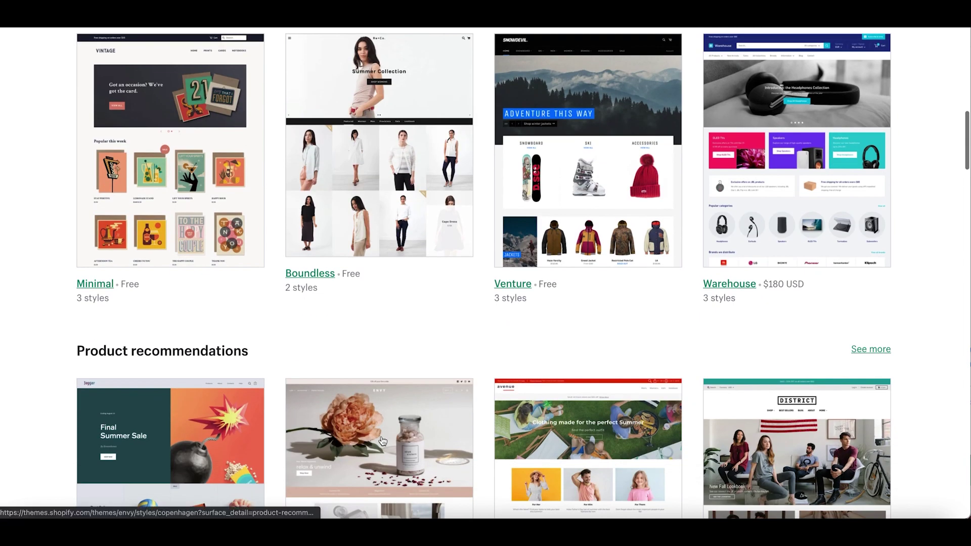
pyautogui.scroll(-7, 383, 441)
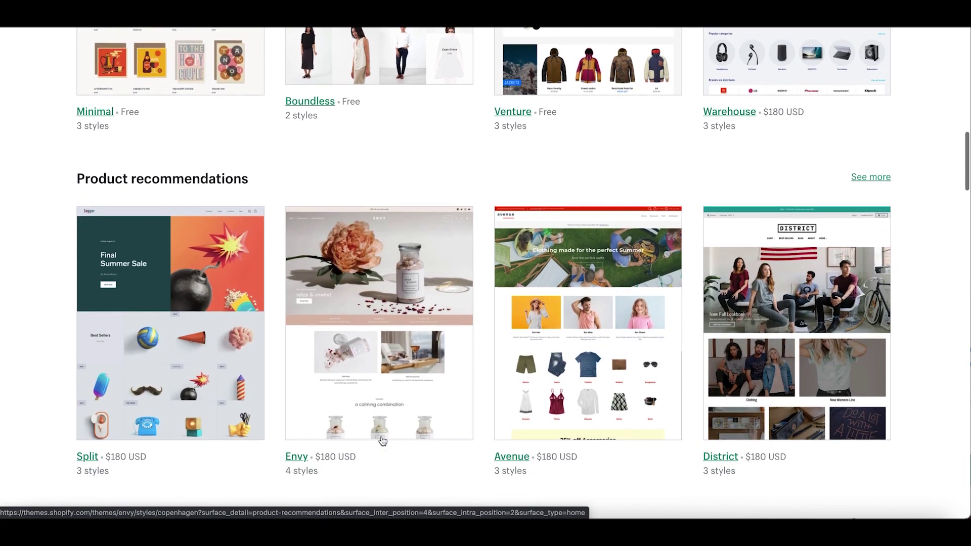
pyautogui.scroll(-4, 383, 441)
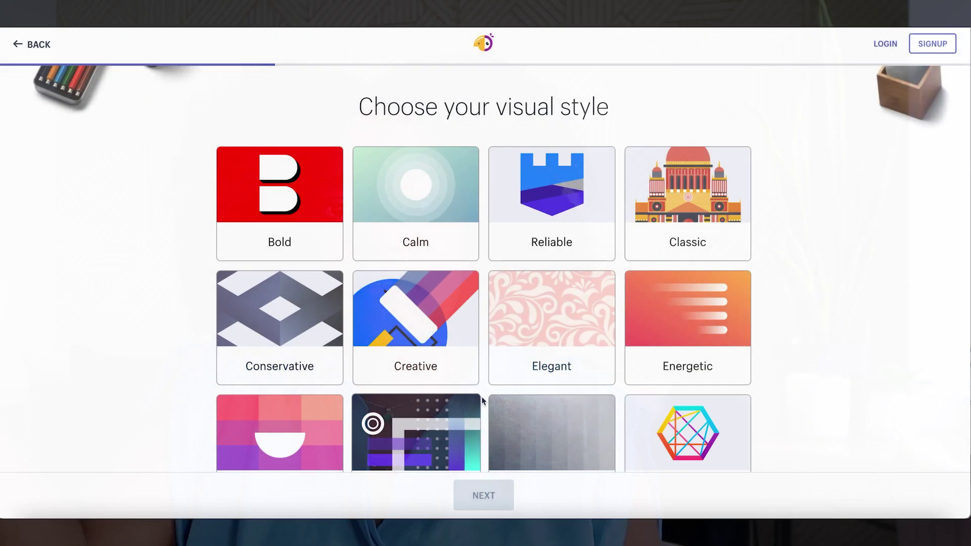
# - Pick a Hatchful visual style and enter Joiful Boutique as the business name
pyautogui.scroll(-4, 374, 399)
pyautogui.scroll(-2, 374, 399)
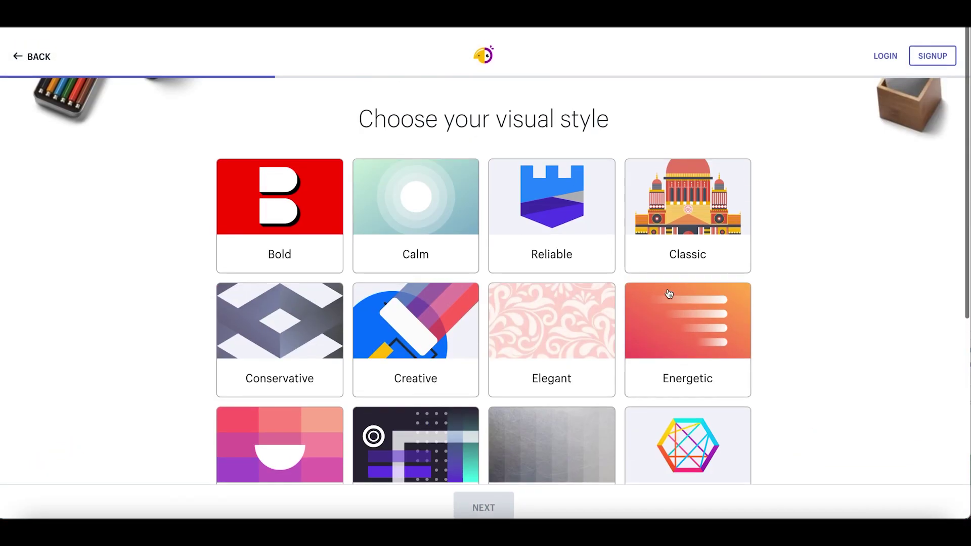
pyautogui.scroll(-4, 668, 293)
pyautogui.click(482, 498)
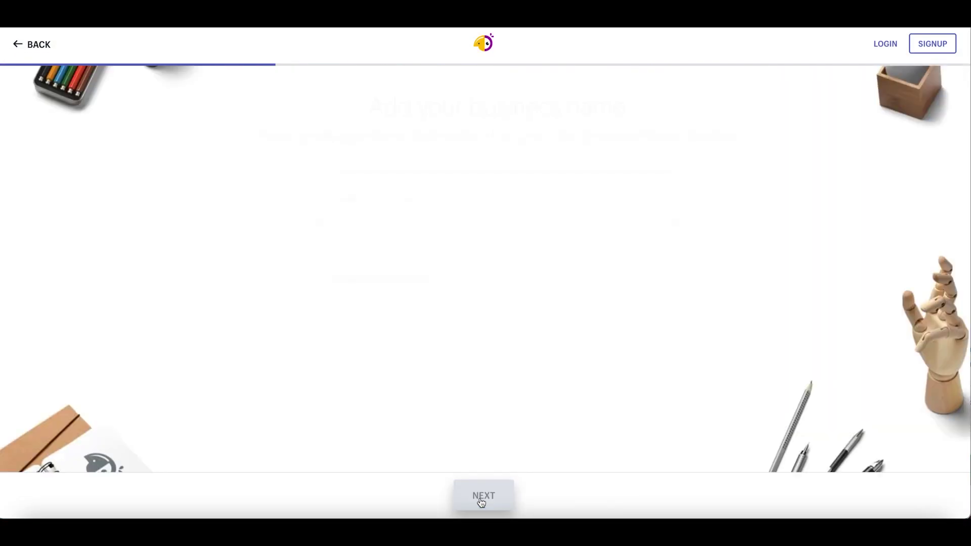
pyautogui.write('Joiful Boutique')
pyautogui.click(469, 484)
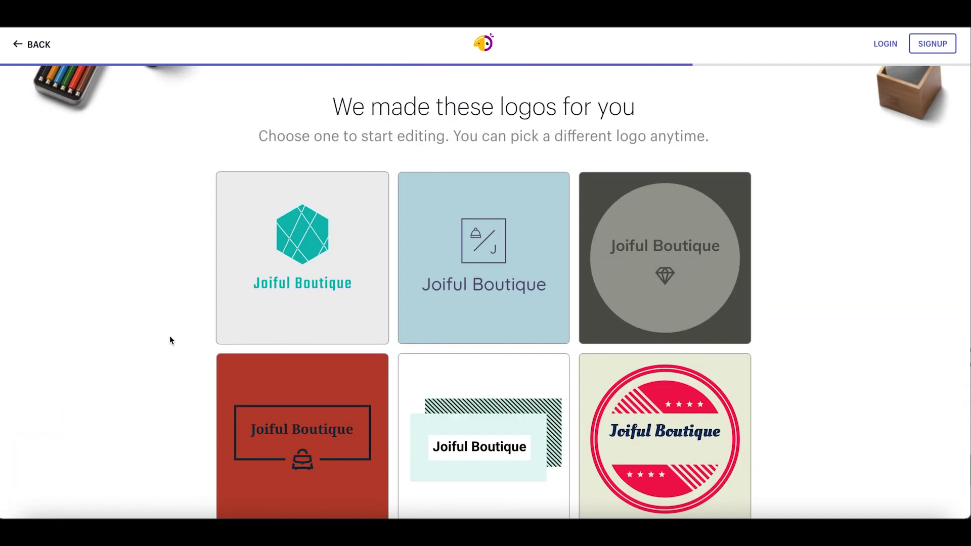
# - Select and accept the orange arcs logo, download it, and dismiss the sign-up prompt
pyautogui.scroll(-3, 168, 336)
pyautogui.scroll(-15, 170, 340)
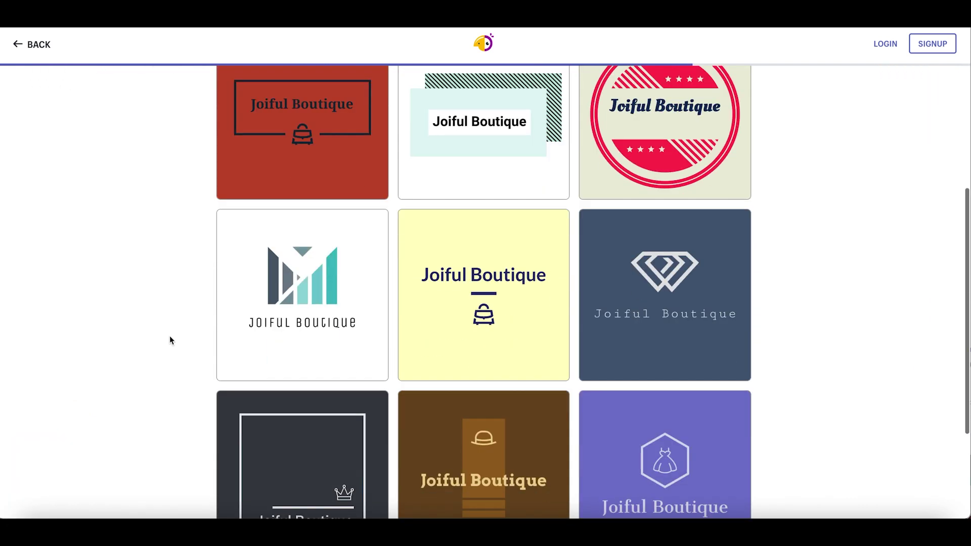
pyautogui.scroll(-3, 159, 387)
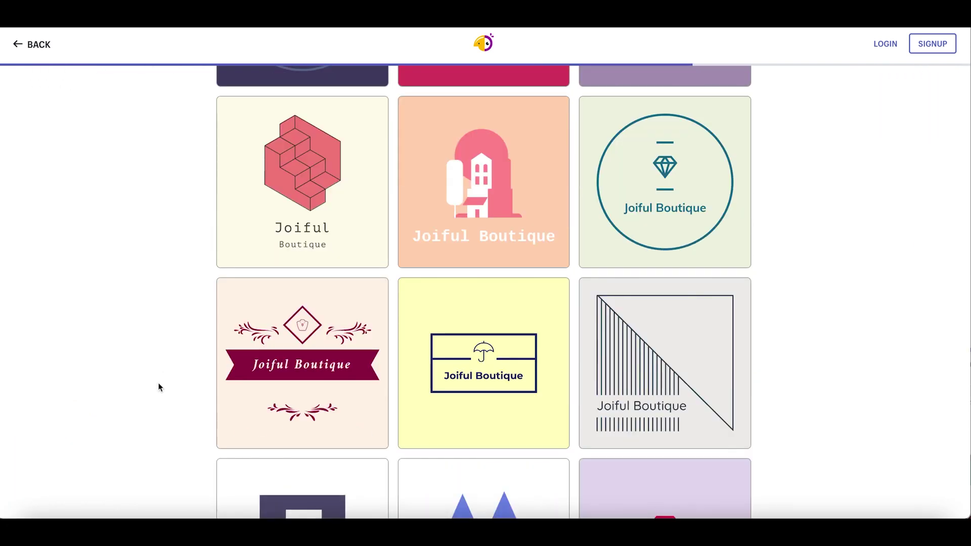
pyautogui.scroll(-15, 158, 388)
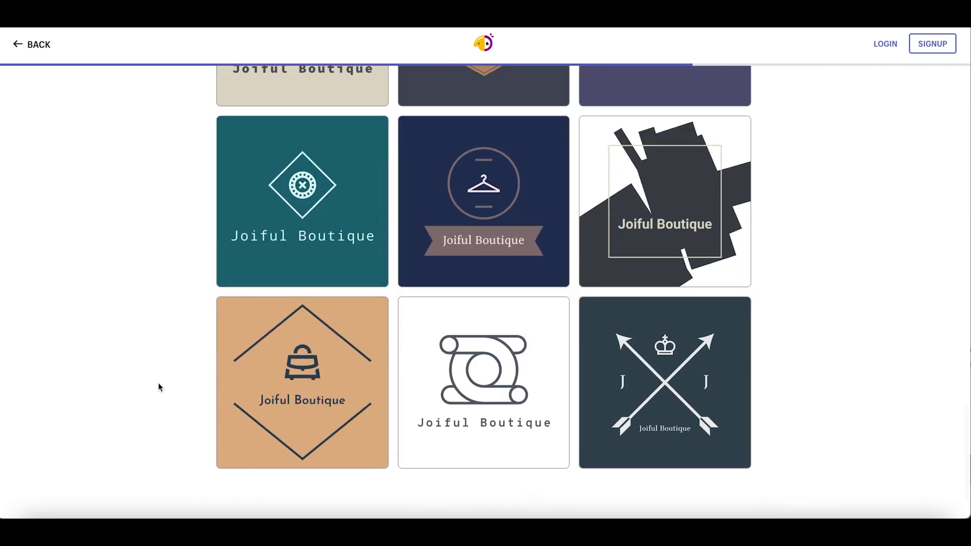
pyautogui.scroll(-17, 158, 387)
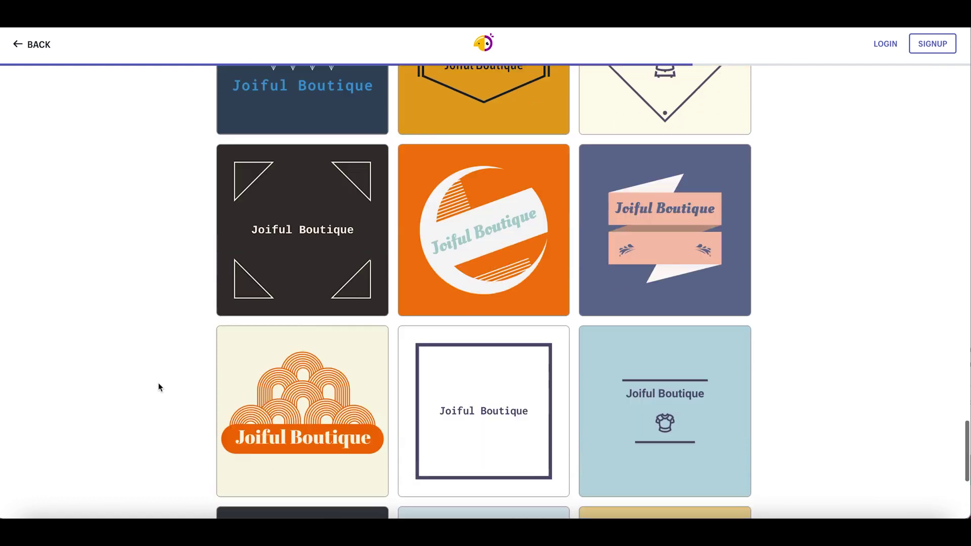
pyautogui.scroll(-3, 158, 387)
pyautogui.click(320, 221)
pyautogui.click(483, 495)
pyautogui.click(463, 350)
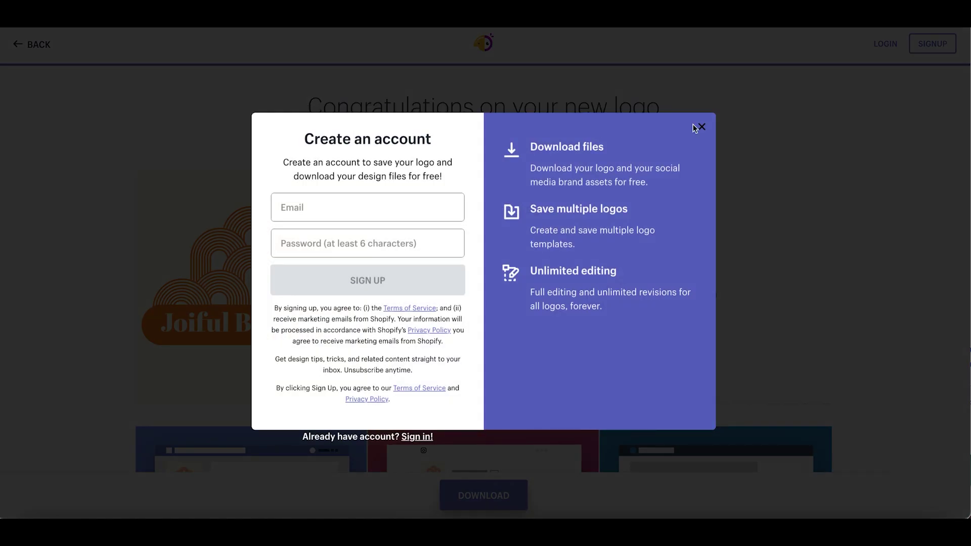
pyautogui.click(700, 127)
pyautogui.scroll(-1, 387, 387)
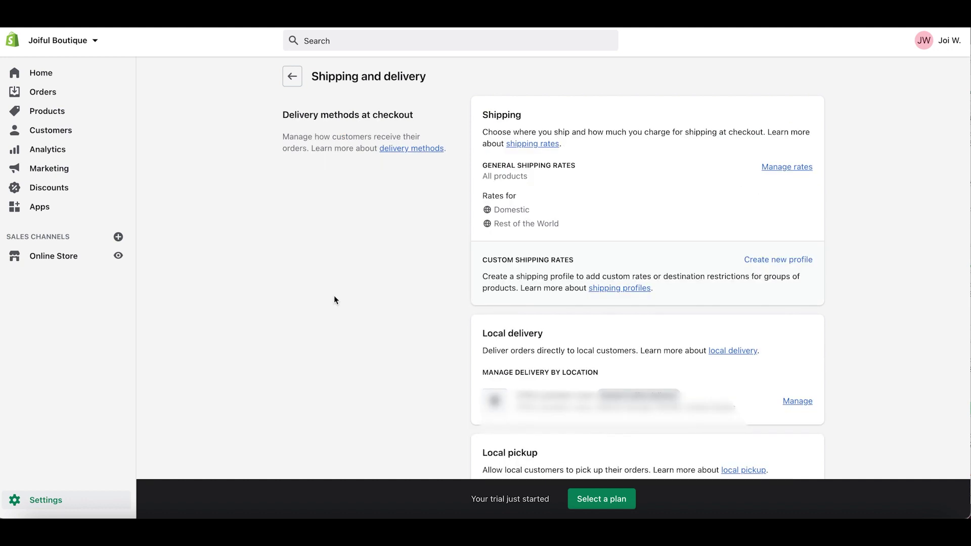
# - Start a new shipping package and expand the UPS options under Carrier packaging
pyautogui.scroll(-10, 364, 296)
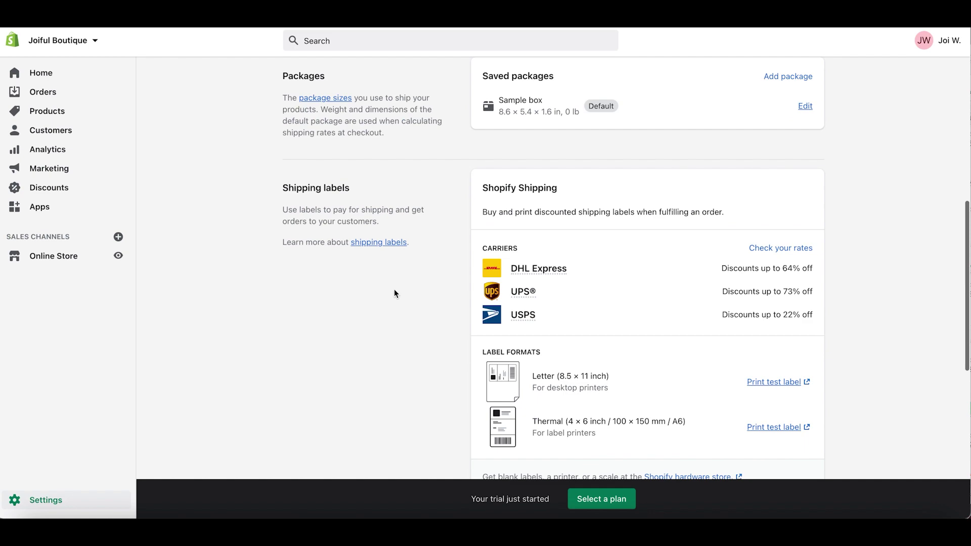
pyautogui.click(792, 78)
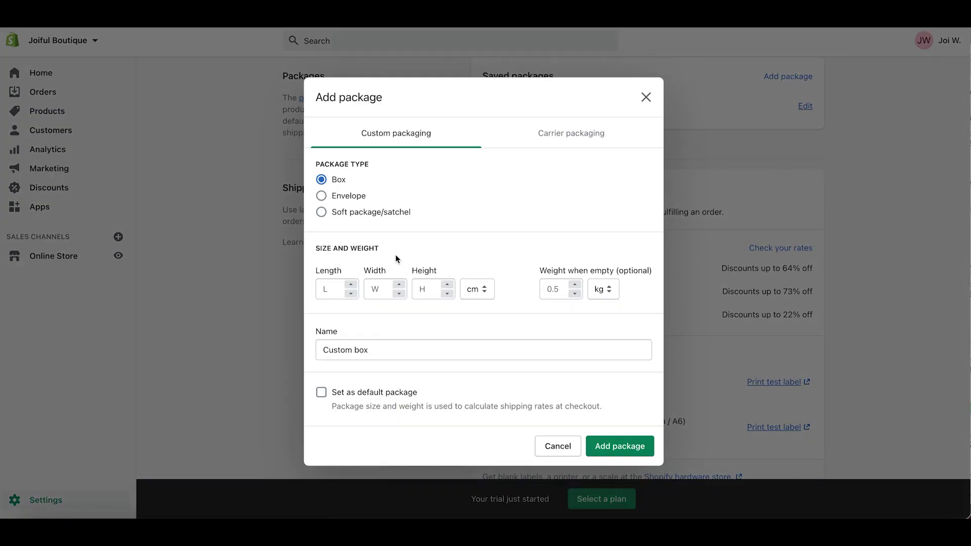
pyautogui.click(542, 133)
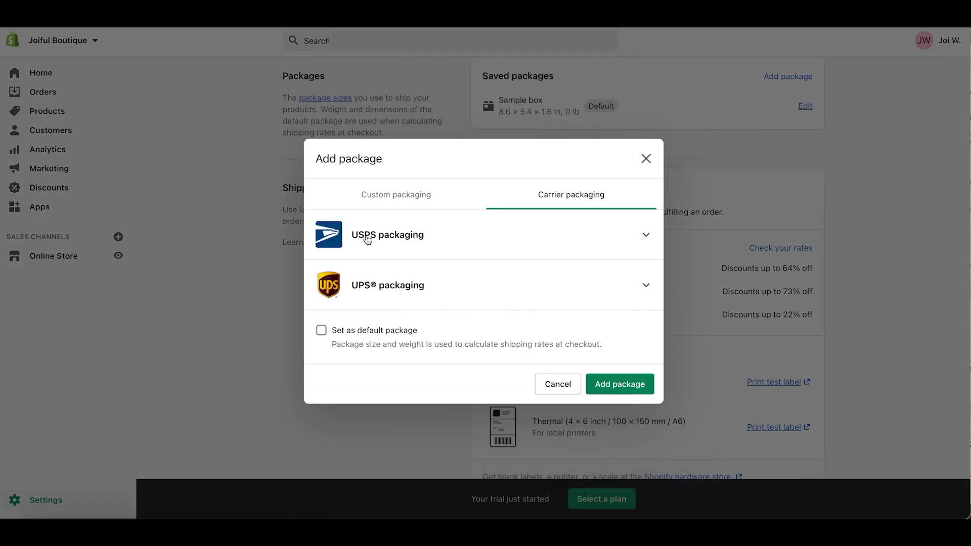
pyautogui.click(390, 293)
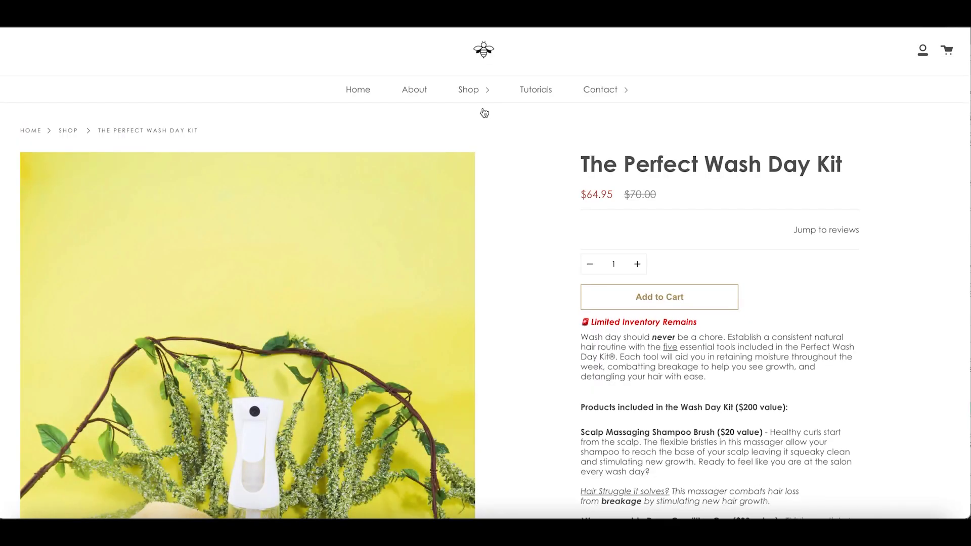
# - Cycle the Wash Day Kit gallery through the brush, cap, detangler and towel turban photos
pyautogui.scroll(-1, 568, 232)
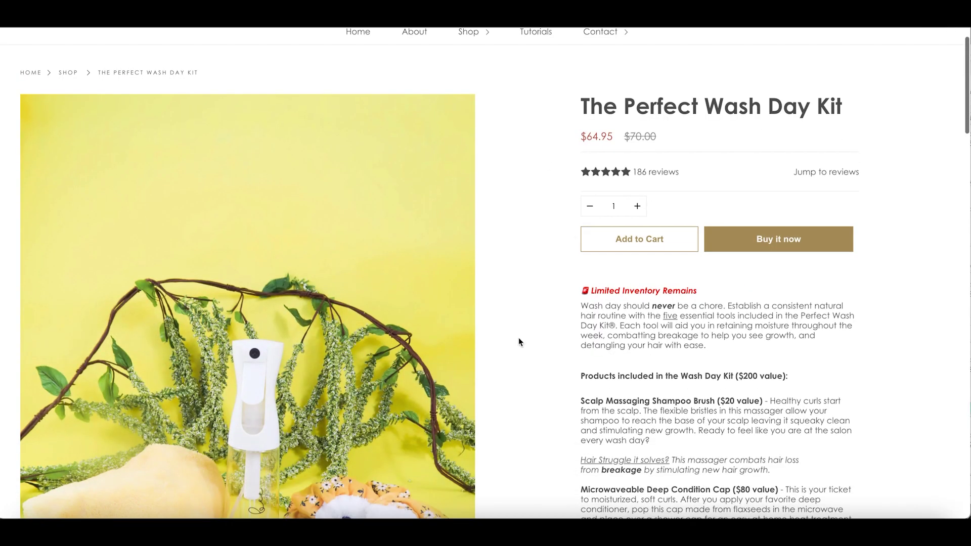
pyautogui.scroll(-3, 519, 339)
pyautogui.scroll(-4, 491, 360)
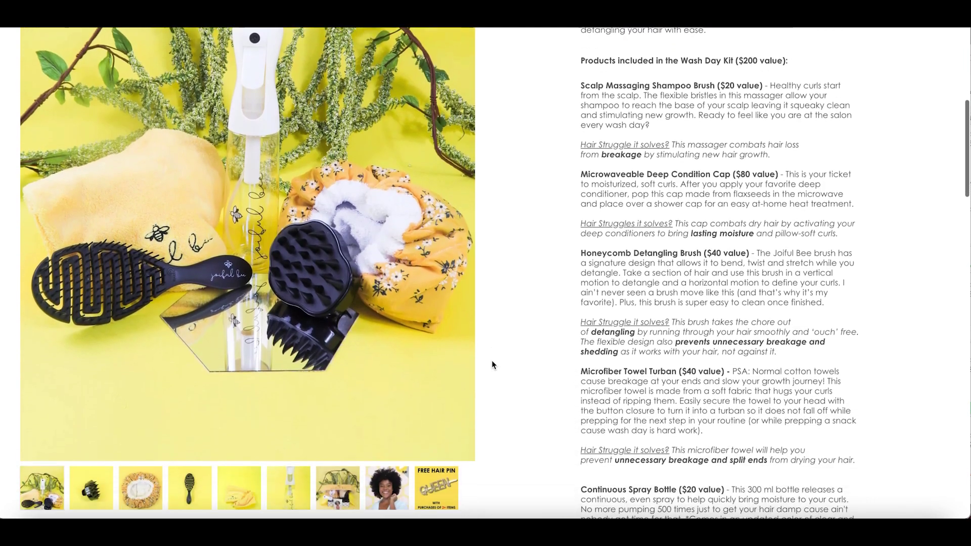
pyautogui.click(103, 482)
pyautogui.scroll(2, 127, 472)
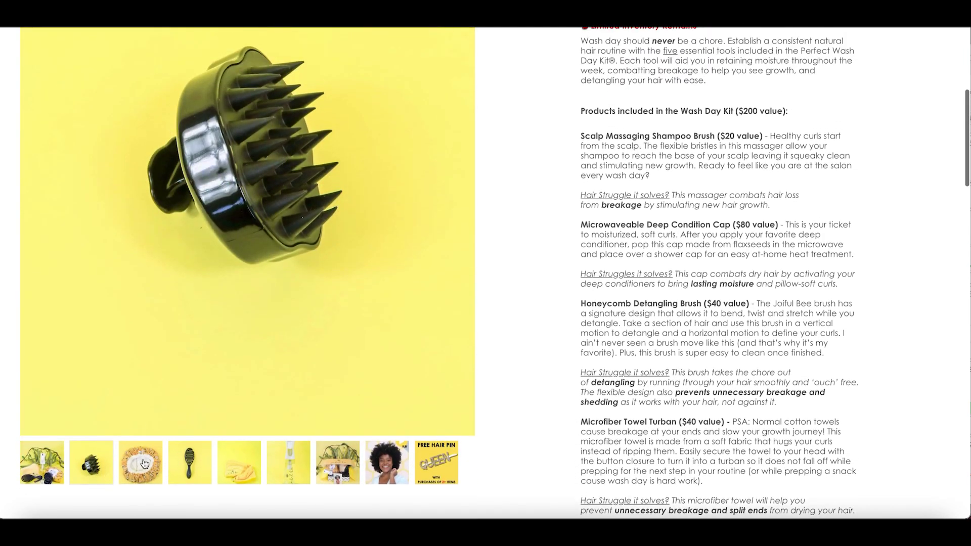
pyautogui.click(145, 466)
pyautogui.click(198, 466)
pyautogui.scroll(1, 212, 485)
pyautogui.click(239, 499)
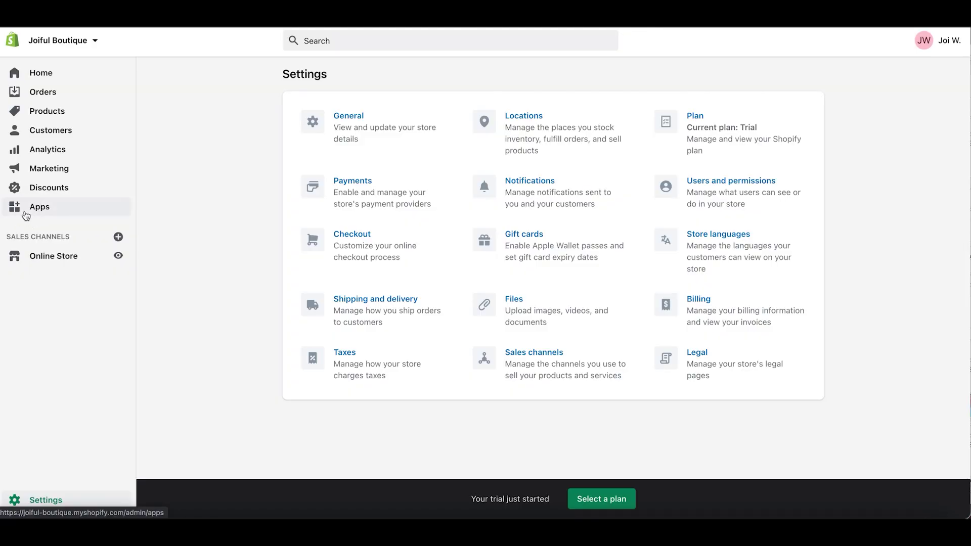
# - Browse the Get customers, Find products and Stand out app collections before entering the App Store
pyautogui.click(26, 217)
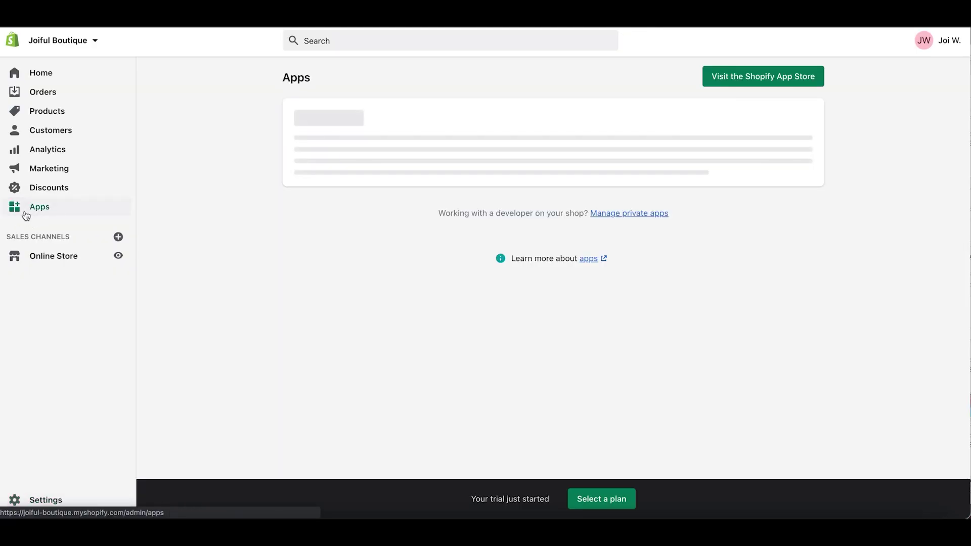
pyautogui.click(486, 150)
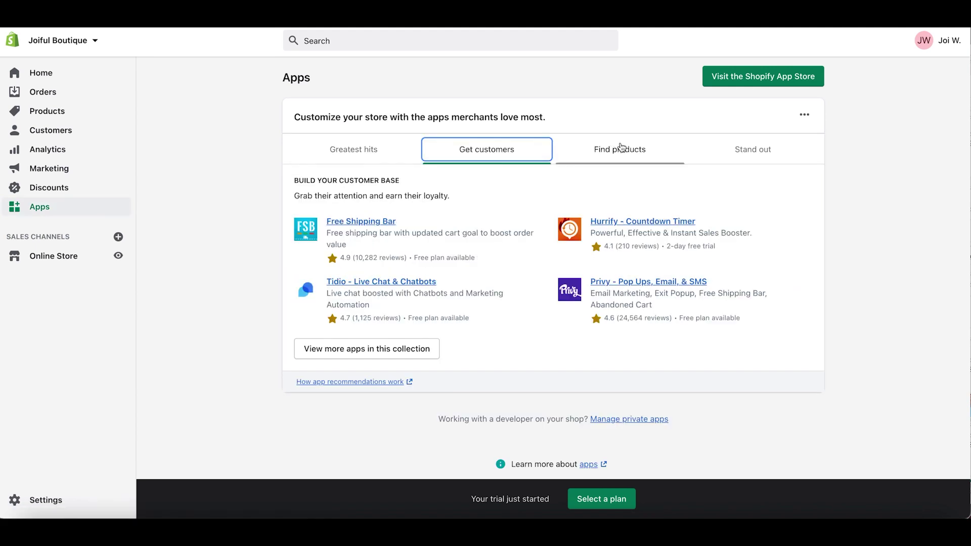
pyautogui.click(626, 154)
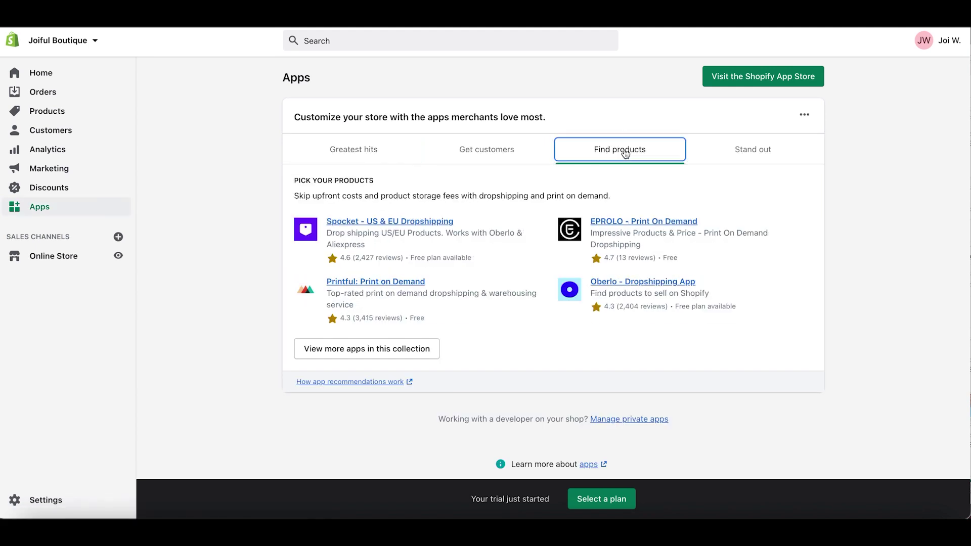
pyautogui.click(748, 151)
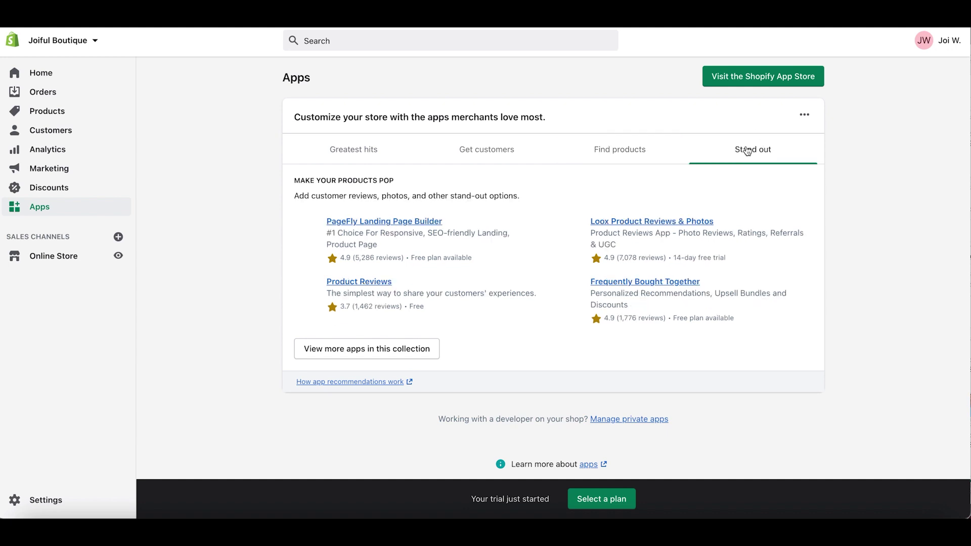
pyautogui.click(756, 85)
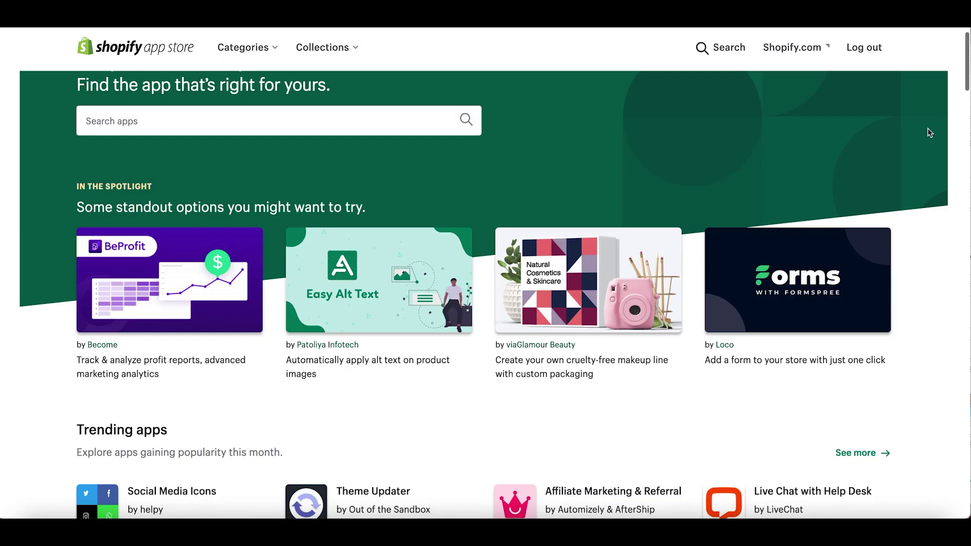
# - Browse App Store collections and step through the Product Reviews screenshots to the customer reviews image
pyautogui.moveTo(961, 84); pyautogui.dragTo(936, 198)
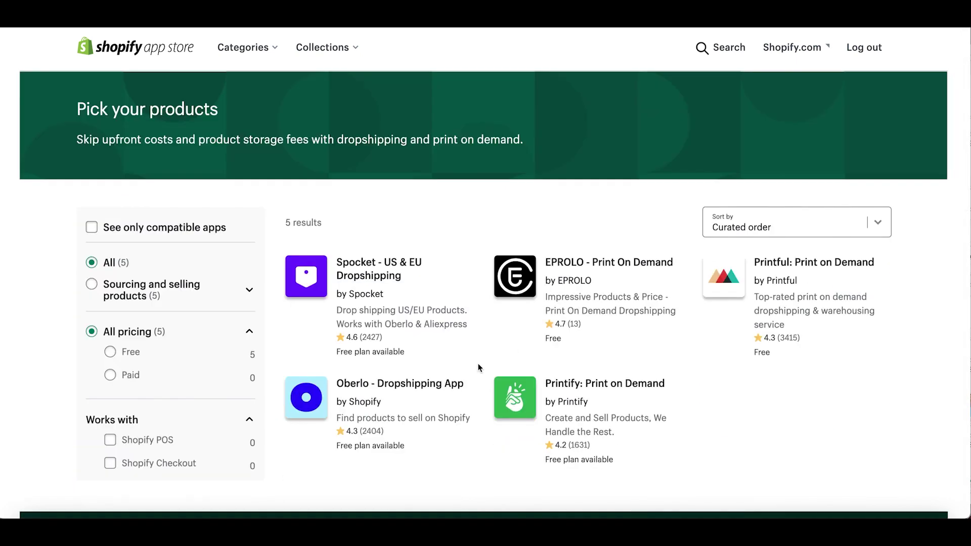
pyautogui.scroll(-4, 480, 368)
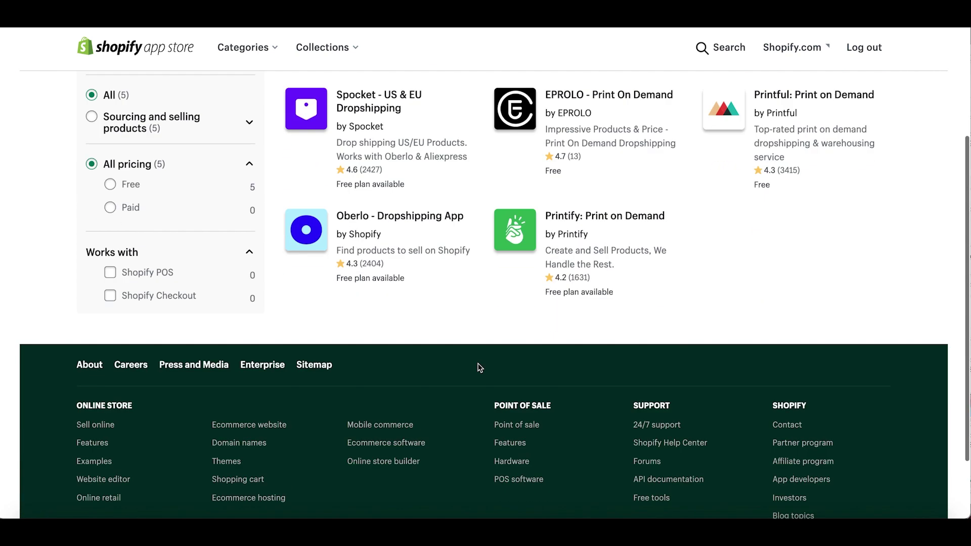
pyautogui.scroll(1, 539, 317)
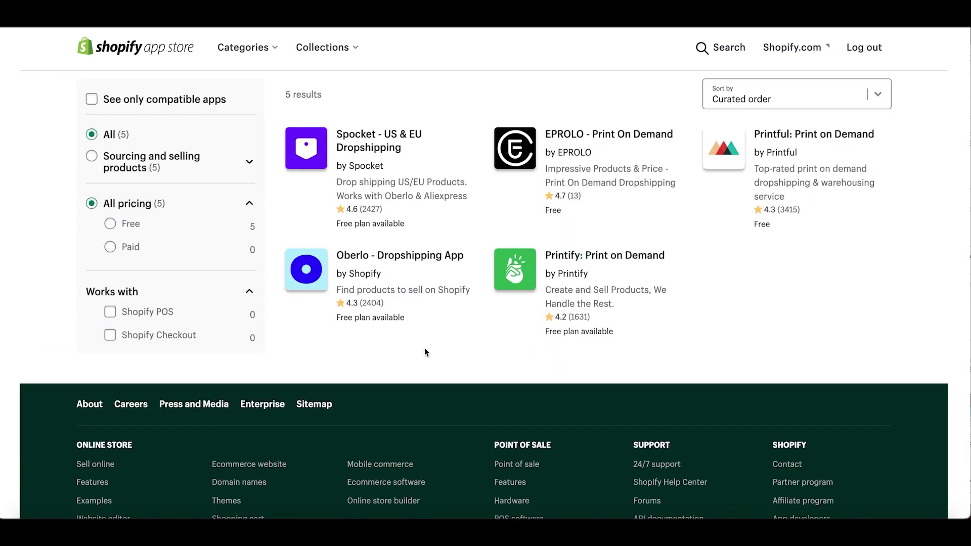
pyautogui.hscroll(-5, 424, 348)
pyautogui.scroll(-4, 357, 400)
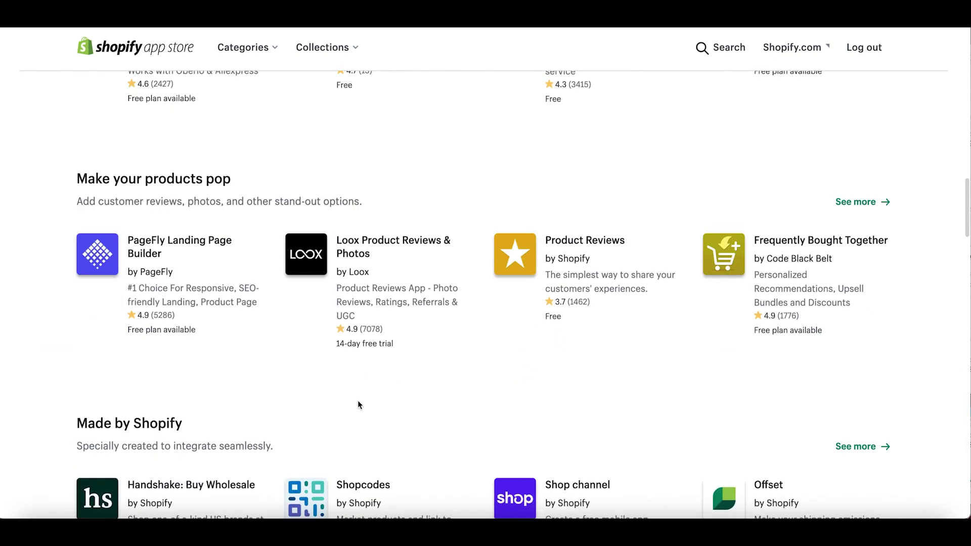
pyautogui.scroll(-2, 329, 364)
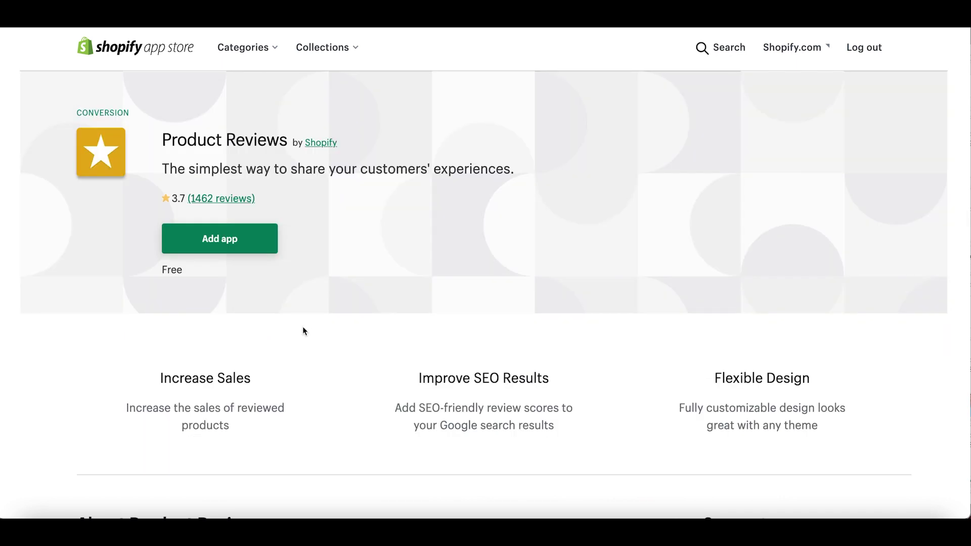
pyautogui.scroll(-12, 303, 328)
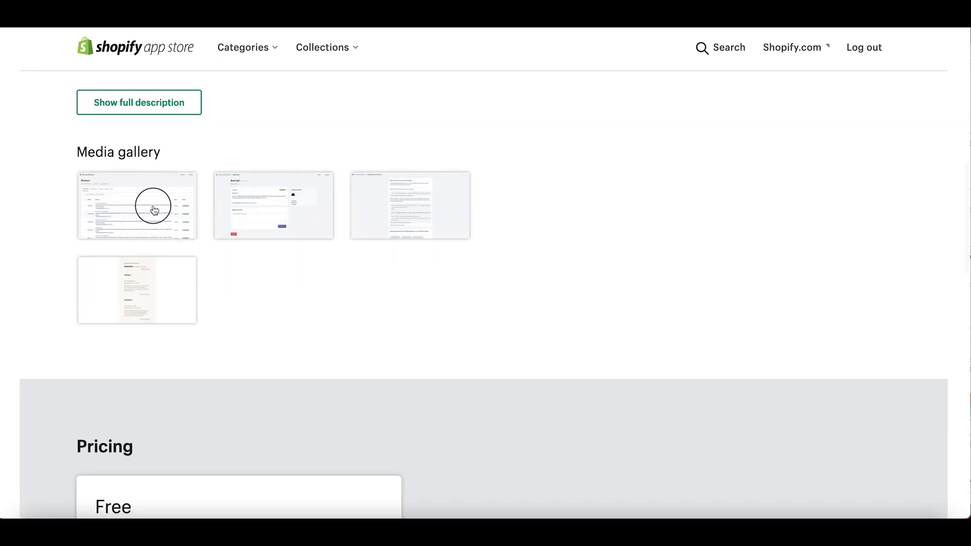
pyautogui.click(154, 210)
pyautogui.click(932, 287)
pyautogui.click(932, 287)
pyautogui.click(932, 288)
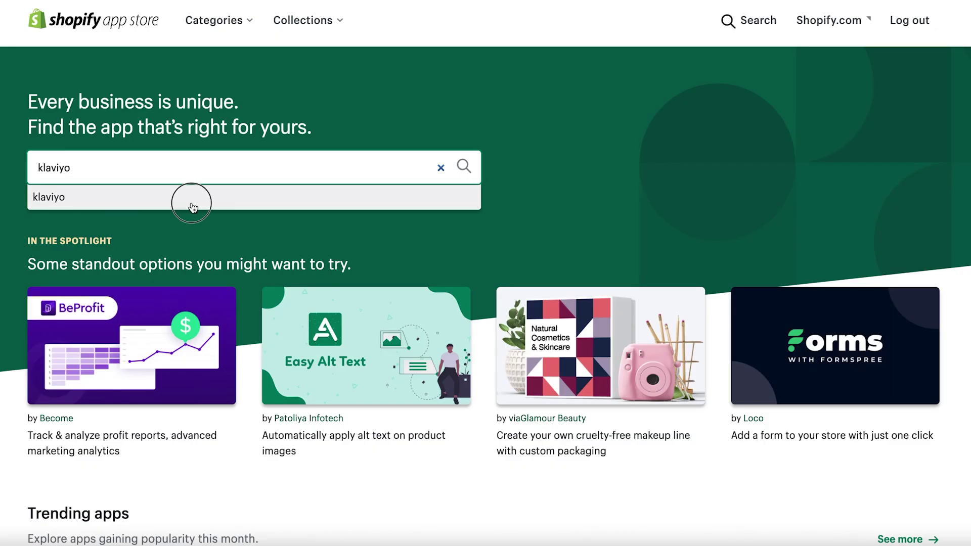
# - Search for klaviyo and start adding Klaviyo: Email Marketing & SMS to the store
pyautogui.click(192, 199)
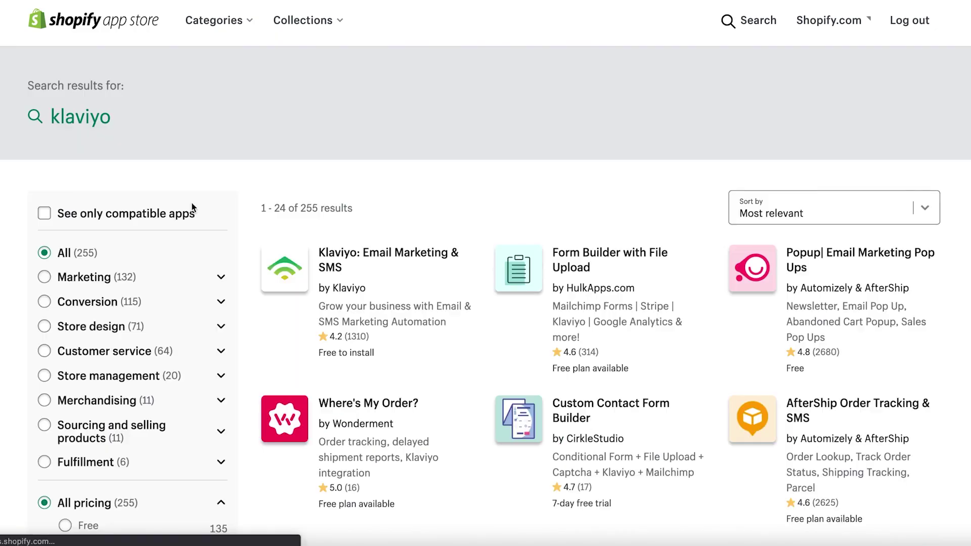
pyautogui.click(368, 260)
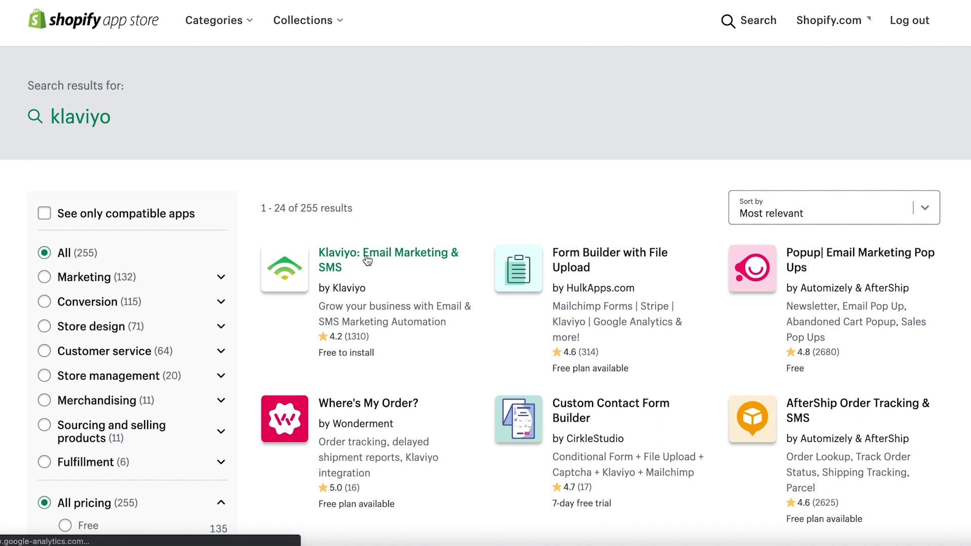
pyautogui.scroll(-10, 368, 260)
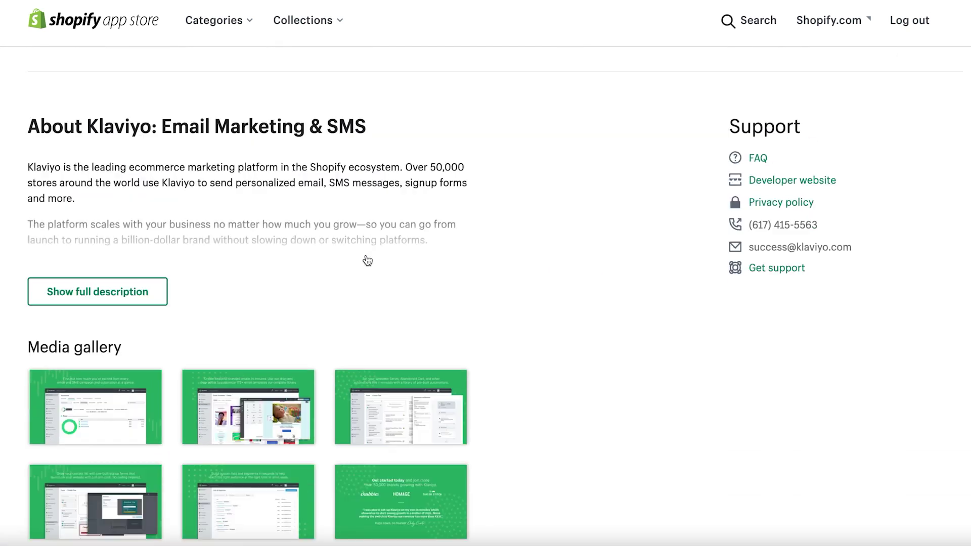
pyautogui.scroll(10, 365, 260)
pyautogui.click(205, 241)
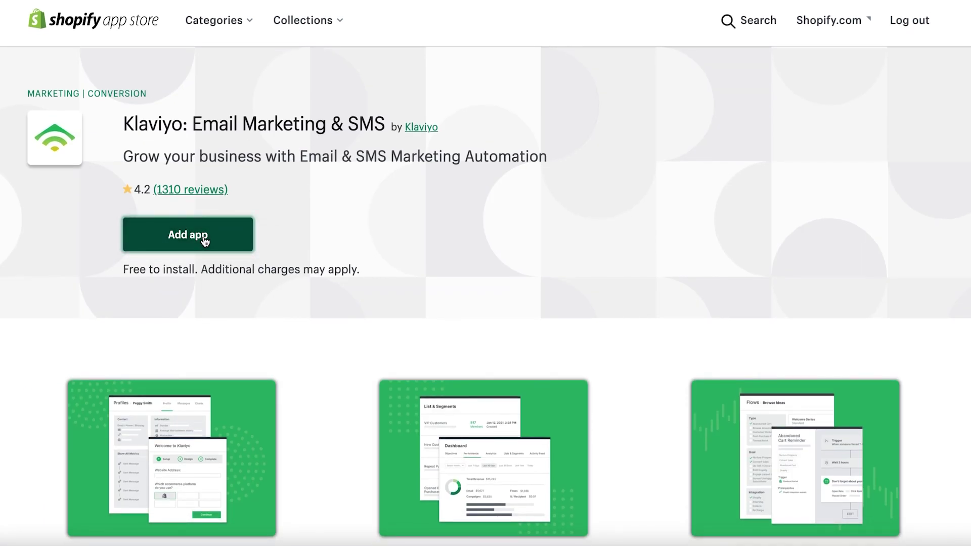